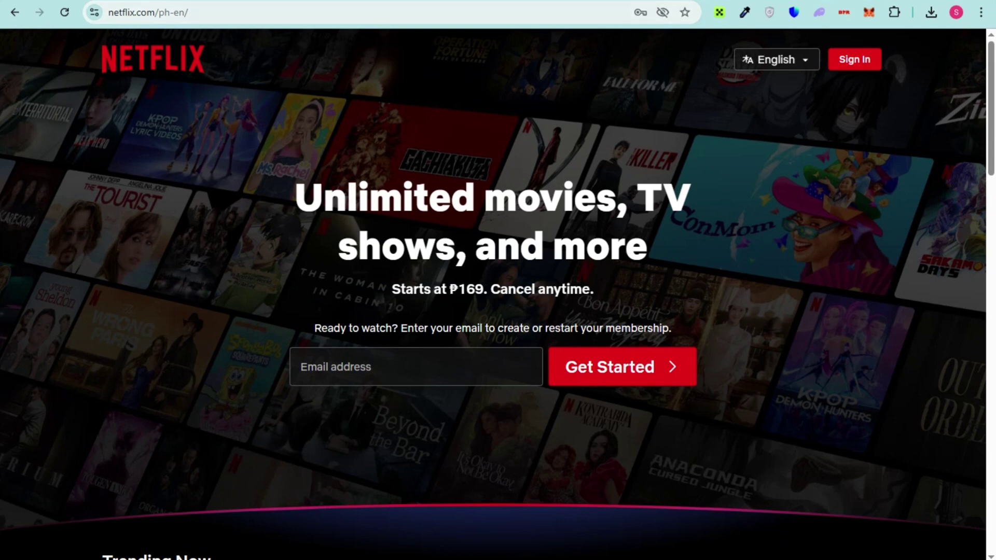
- Go to the Sign In page from the Netflix homepage header
{"action": "left_click", "coordinate": [854, 59]}
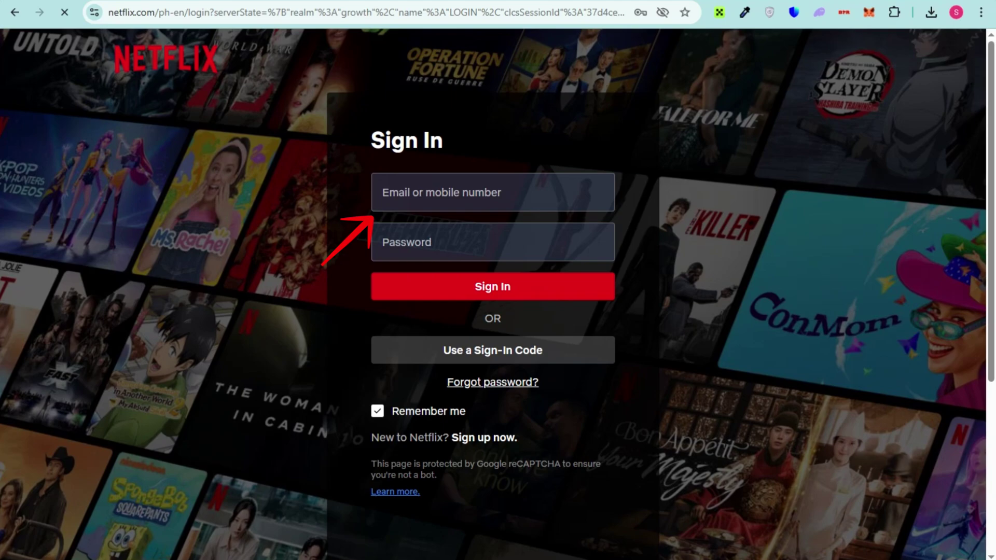
- Start a new tab and clear the autocompleted address to search for the Chrome Web Store
{"action": "key", "text": "ctrl+t"}
{"action": "type", "text": "c"}
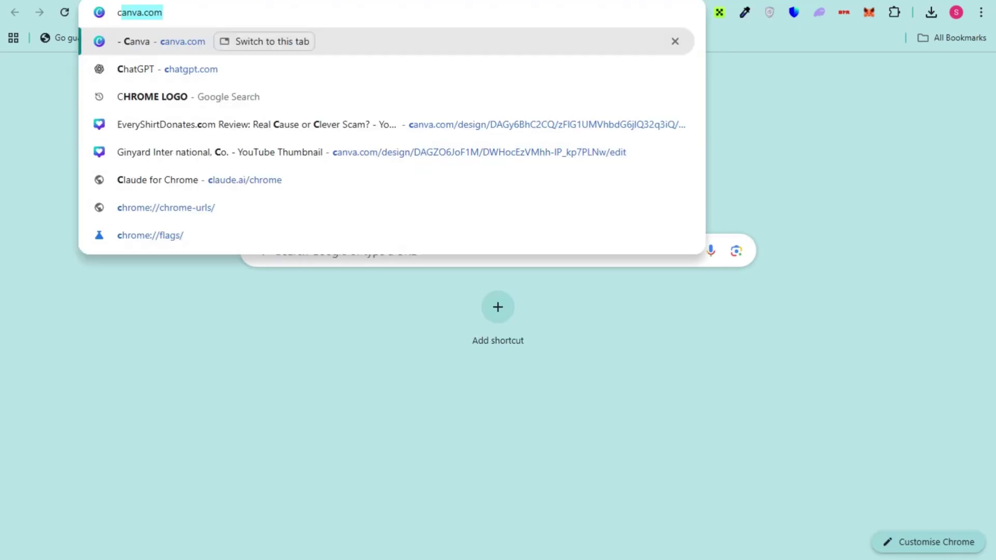
{"action": "type", "text": "hrome"}
{"action": "key", "text": "BackSpace"}
{"action": "key", "text": "BackSpace"}
{"action": "type", "text": "w"}
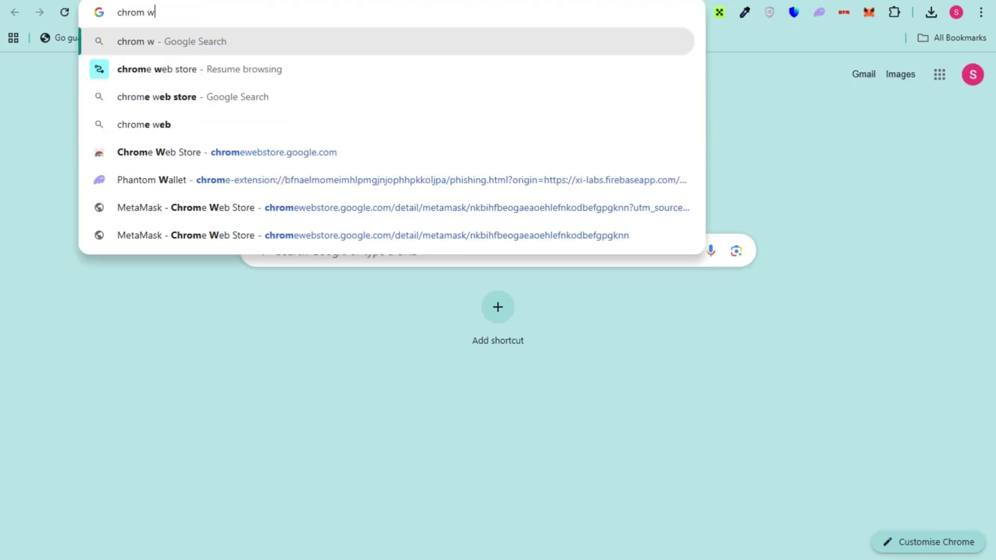
{"action": "type", "text": "edit"}
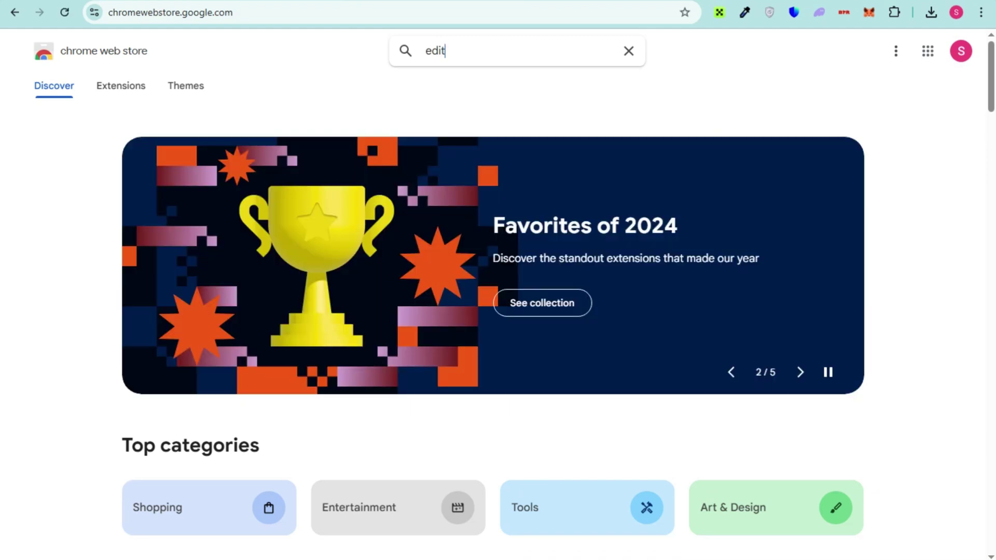
{"action": "type", "text": "thi"}
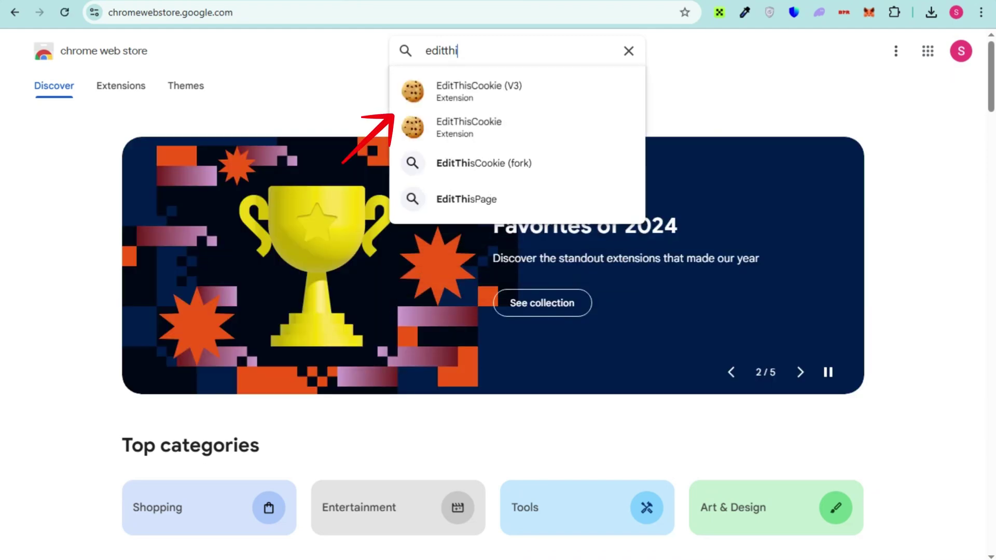
- Choose the EditThisCookie (V3) result and add the extension to Chrome
{"action": "key", "text": "Down"}
{"action": "key", "text": "Return"}
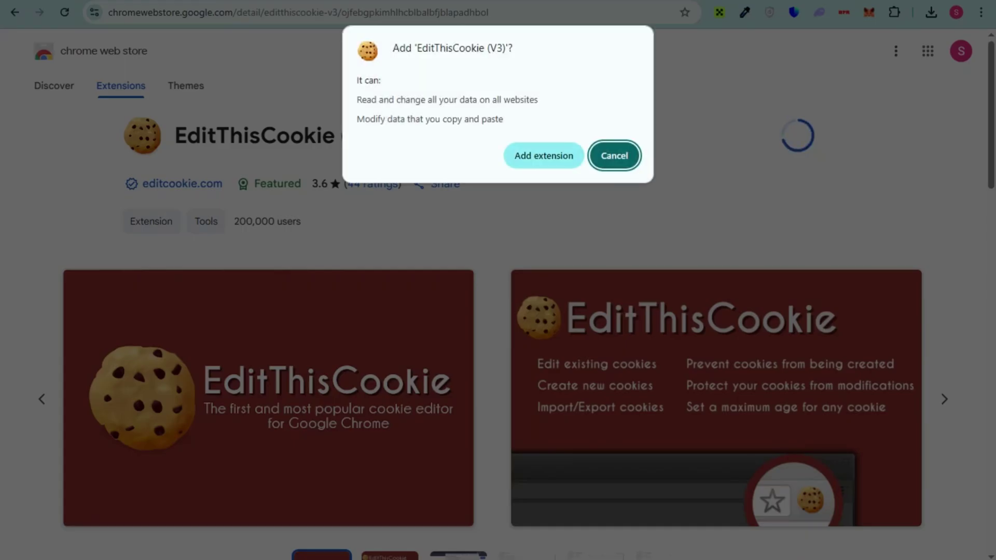
{"action": "left_click", "coordinate": [545, 155]}
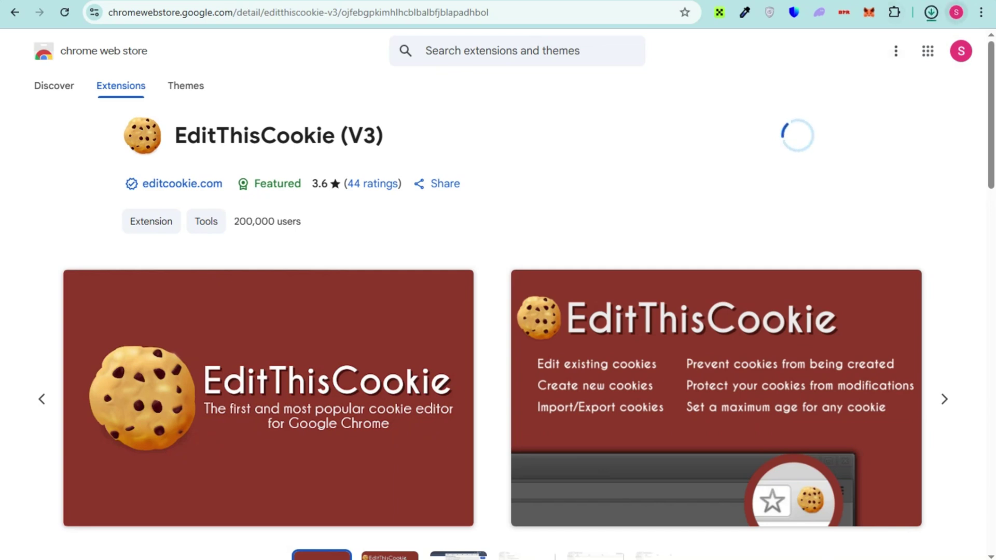
- Pin EditThisCookie to the toolbar from the installed extensions list
{"action": "left_click", "coordinate": [931, 12]}
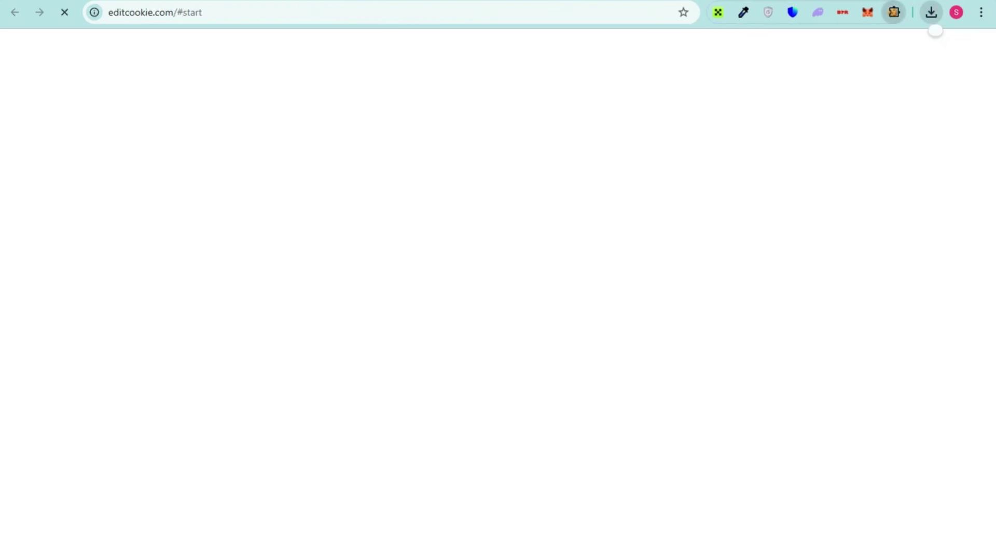
{"action": "left_click", "coordinate": [894, 12]}
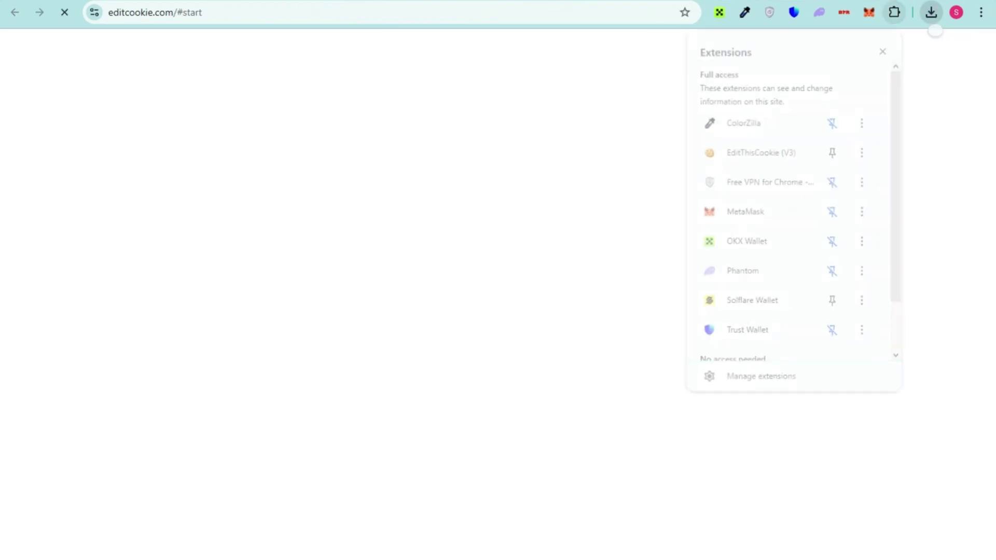
{"action": "left_click", "coordinate": [833, 150]}
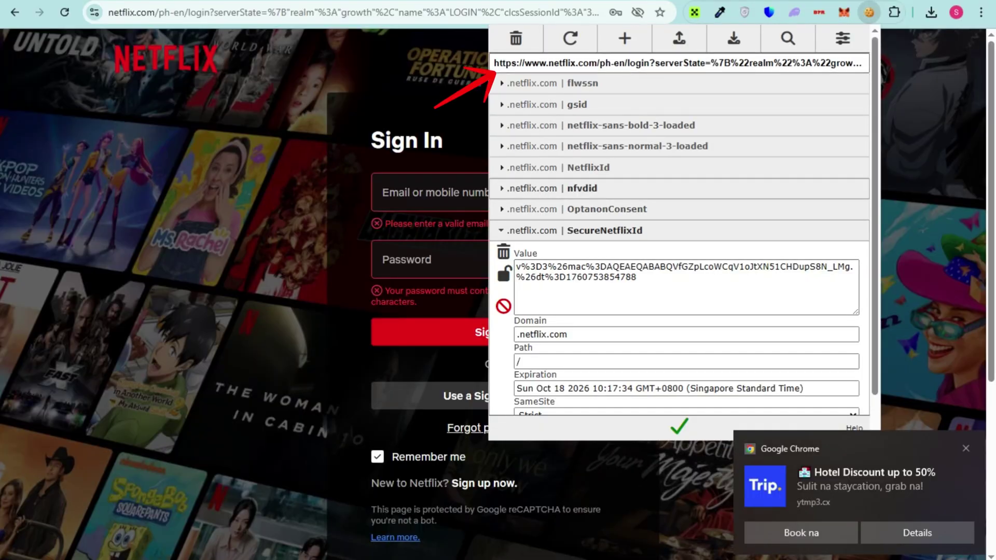
{"action": "scroll", "coordinate": [684, 226], "scroll_direction": "down", "scroll_amount": 1}
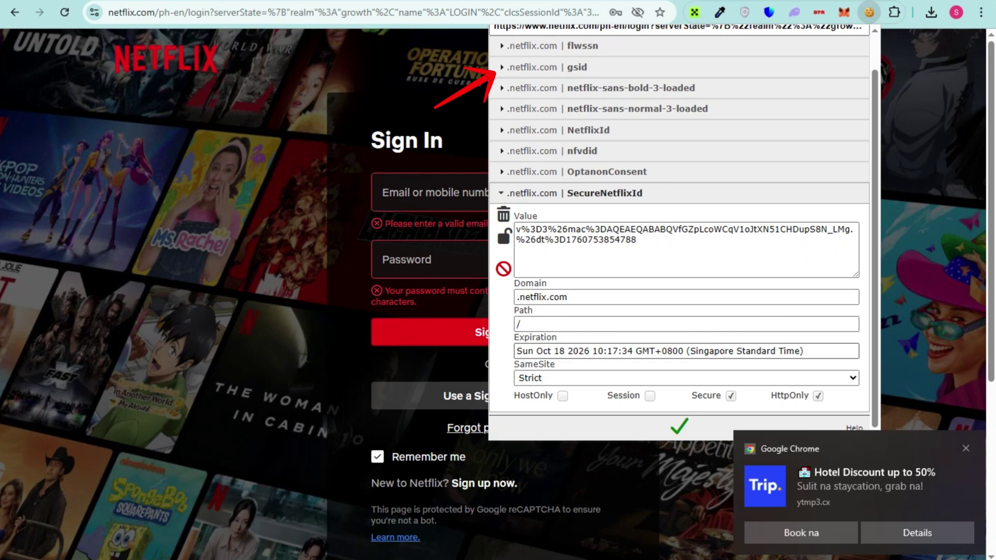
{"action": "scroll", "coordinate": [683, 226], "scroll_direction": "up", "scroll_amount": 1}
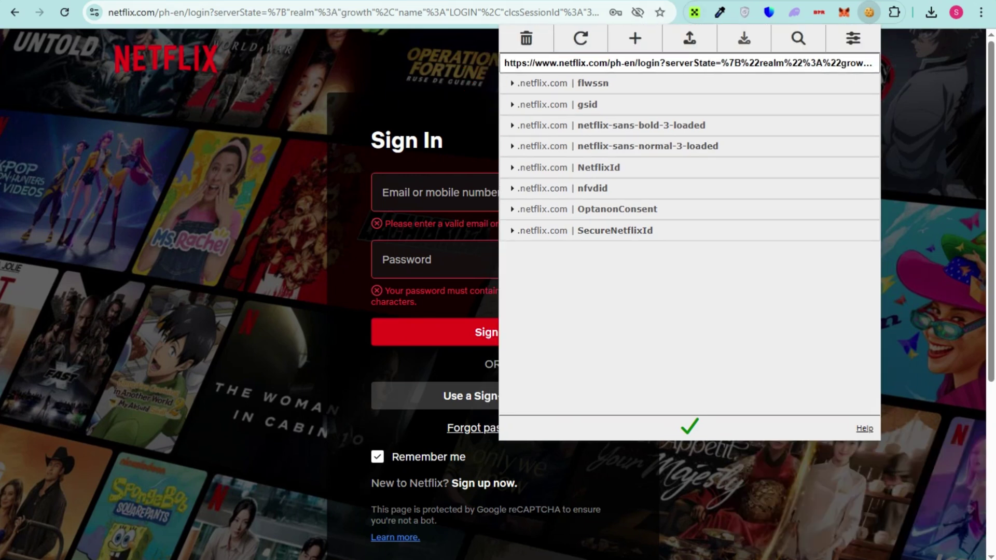
- Export all Netflix cookies to the clipboard from the EditThisCookie popup
{"action": "left_click", "coordinate": [744, 38]}
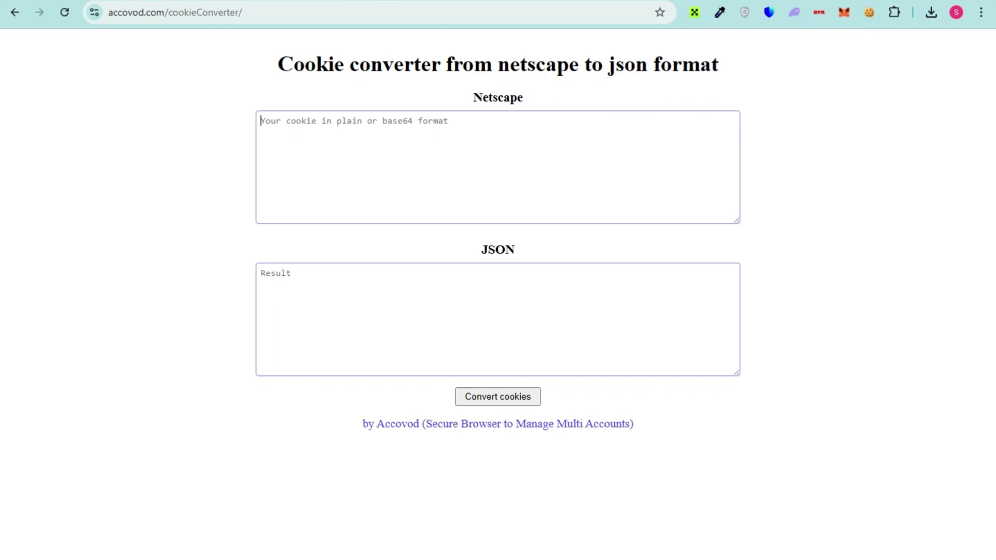
- Paste the exported Netflix cookies into the Netscape box and convert them to JSON
{"action": "key", "text": "ctrl+v"}
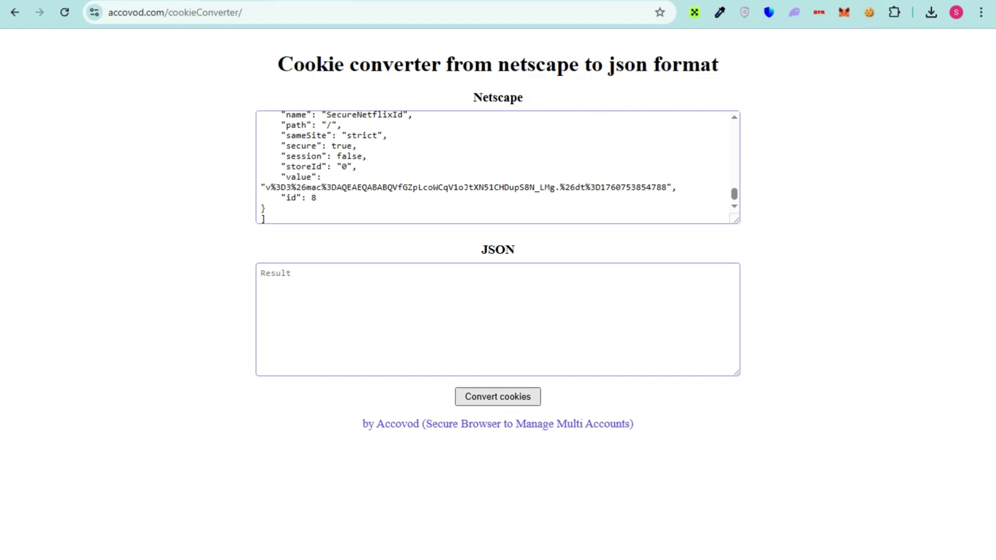
{"action": "left_click", "coordinate": [497, 396]}
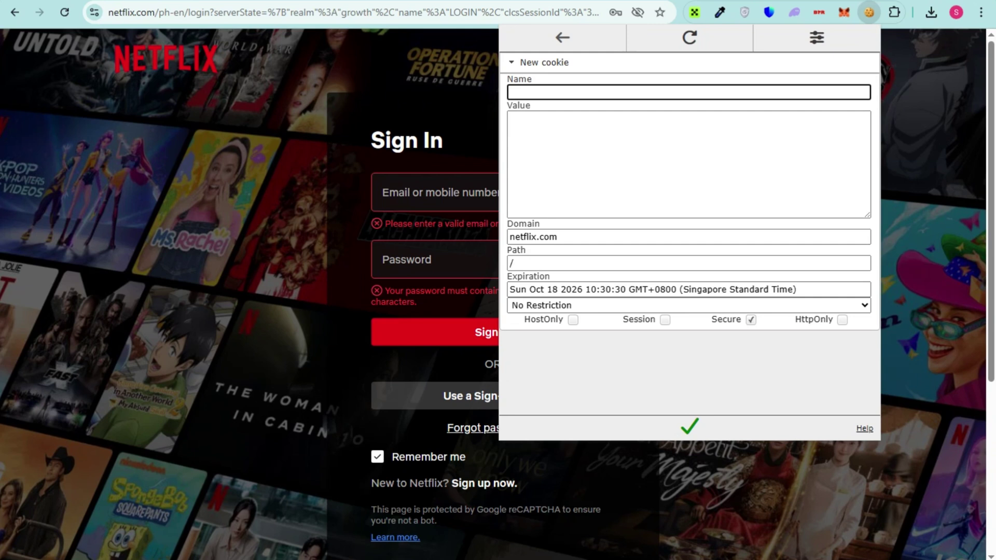
- Return from the New cookie form to the list and show the JSON Import panel
{"action": "left_click", "coordinate": [563, 37]}
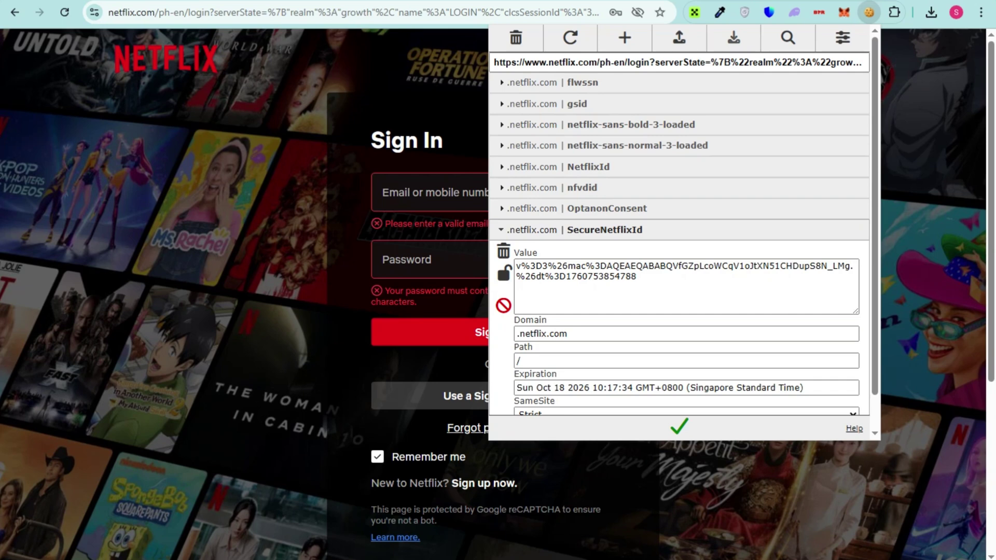
{"action": "left_click", "coordinate": [679, 38]}
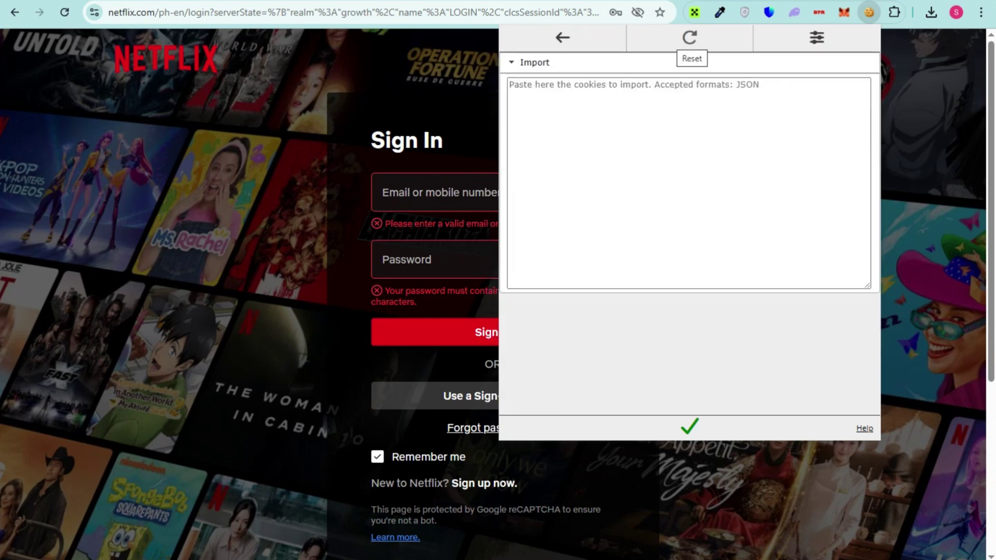